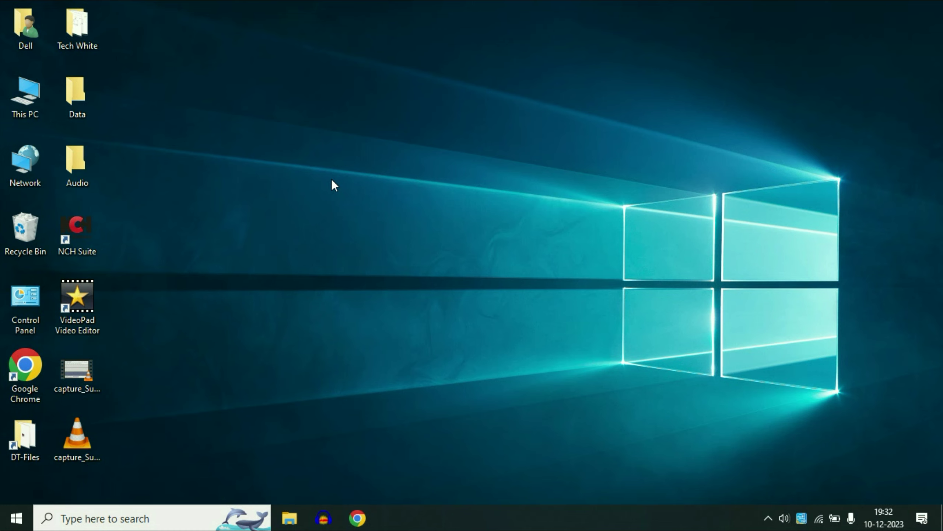
- Search 'windows power' from Start and run Windows PowerShell as administrator
left_click(16, 518)
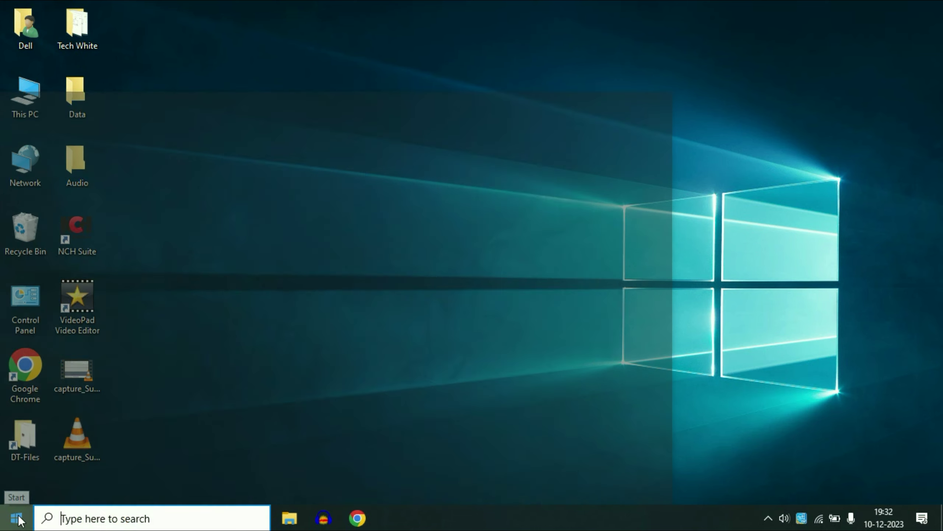
type("windo")
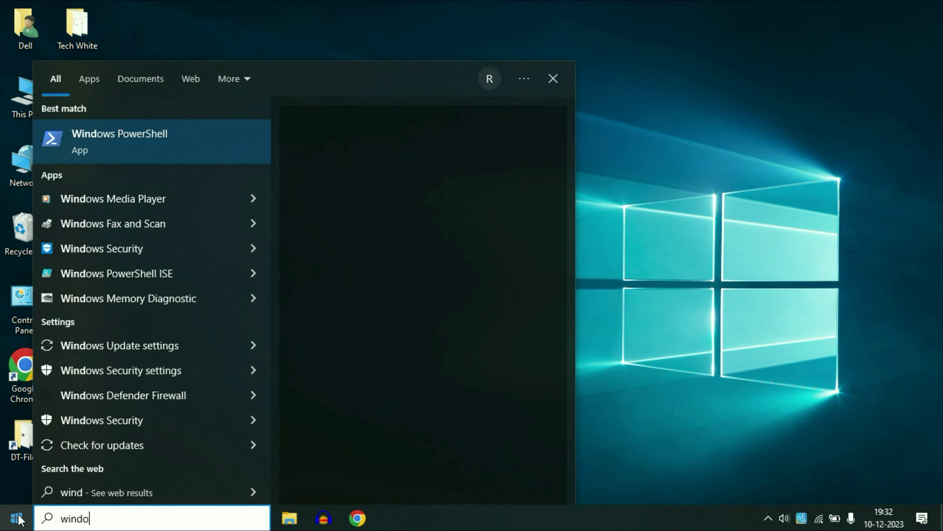
type("ws power")
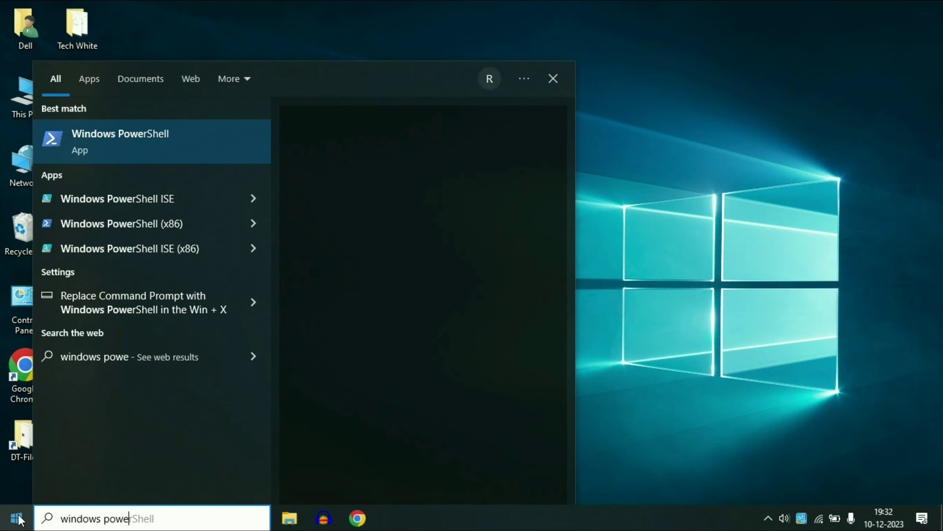
right_click(110, 143)
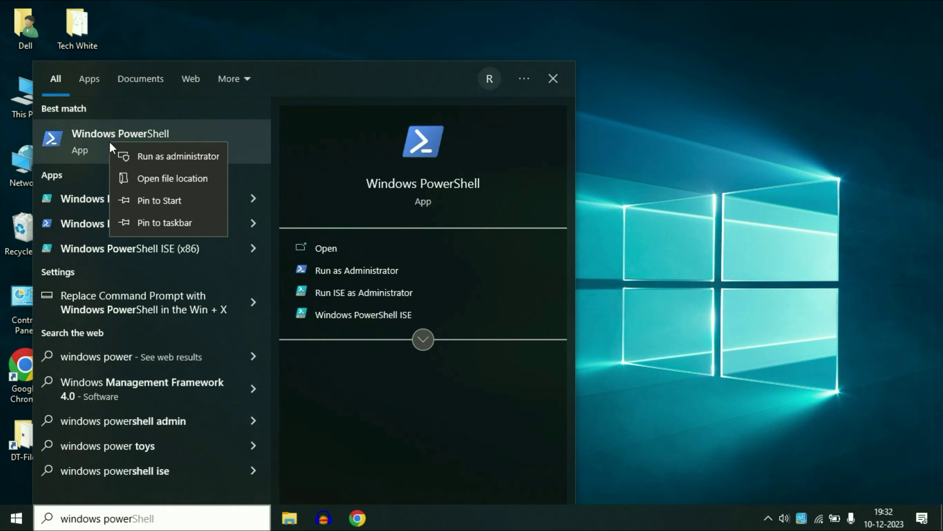
left_click(152, 158)
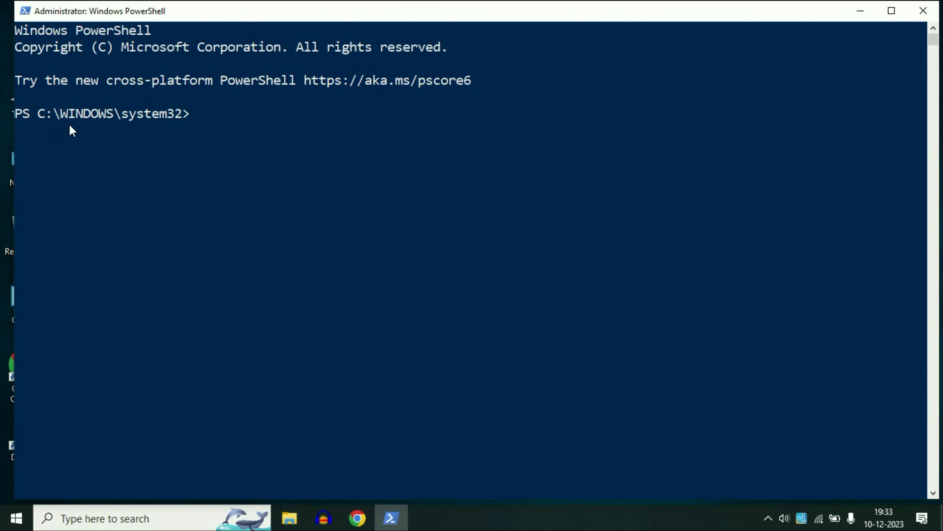
- Run msdt.exe -id DeviceDiagnostic in PowerShell to launch the Hardware and Devices troubleshooter
left_click_drag(551, 14, 575, 44)
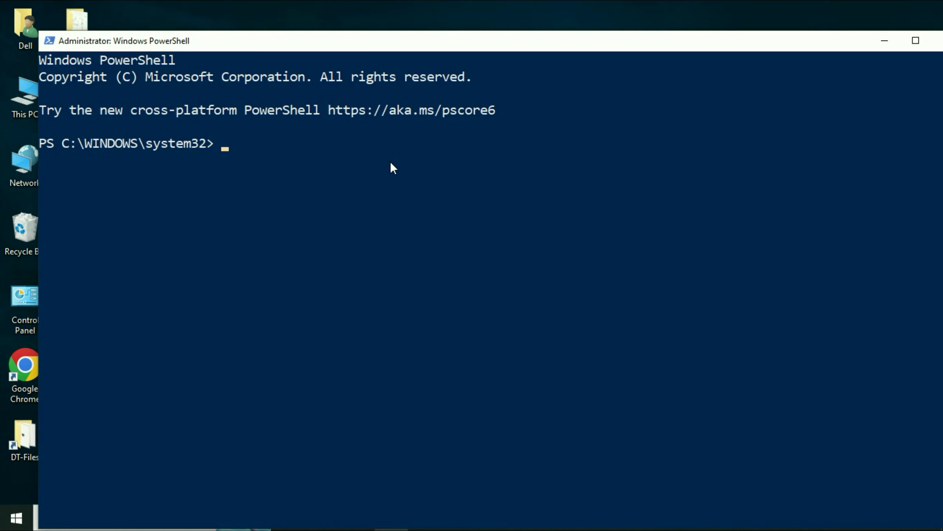
type("msdt.exe -id DeviceDiagnostic")
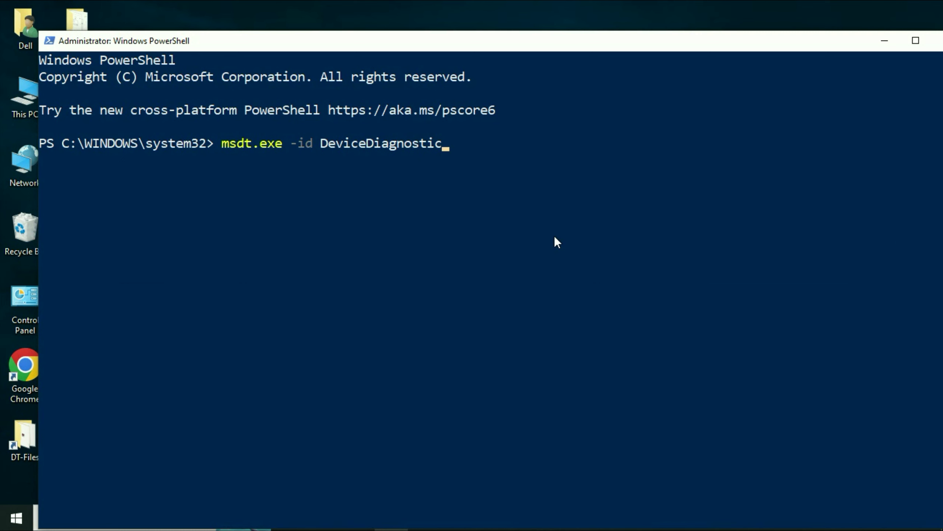
key("Return")
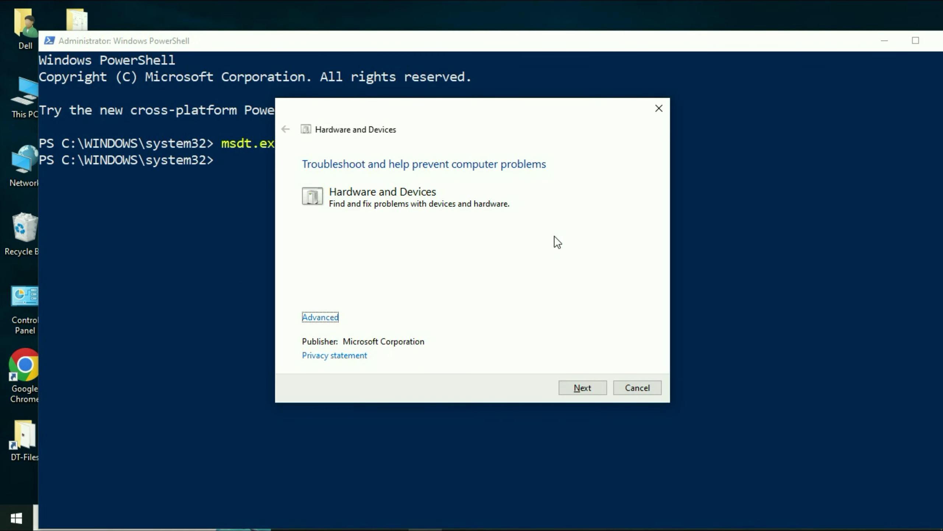
- Start the troubleshooter's hardware scan with Apply repairs automatically enabled under Advanced
mouse_move(466, 112)
left_mouse_down()
mouse_move(494, 96)
mouse_move(475, 97)
left_mouse_up()
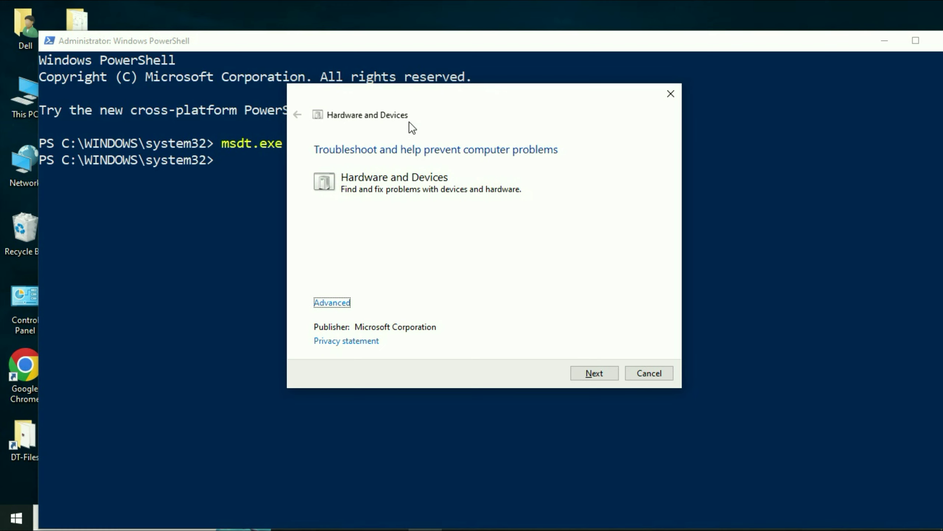
left_click(345, 302)
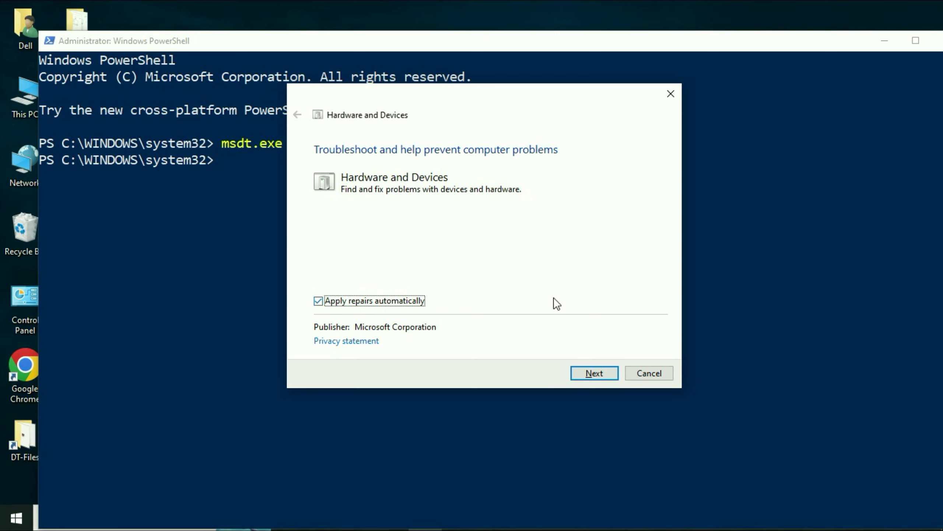
left_click(600, 373)
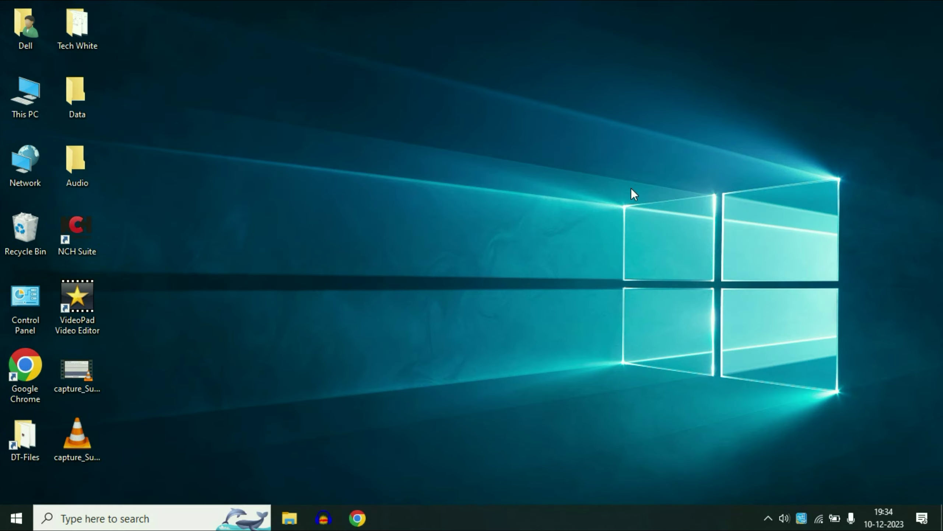
- Open Device Manager from the Start context menu, maximize it, and expand Universal Serial Bus controllers
right_click(27, 513)
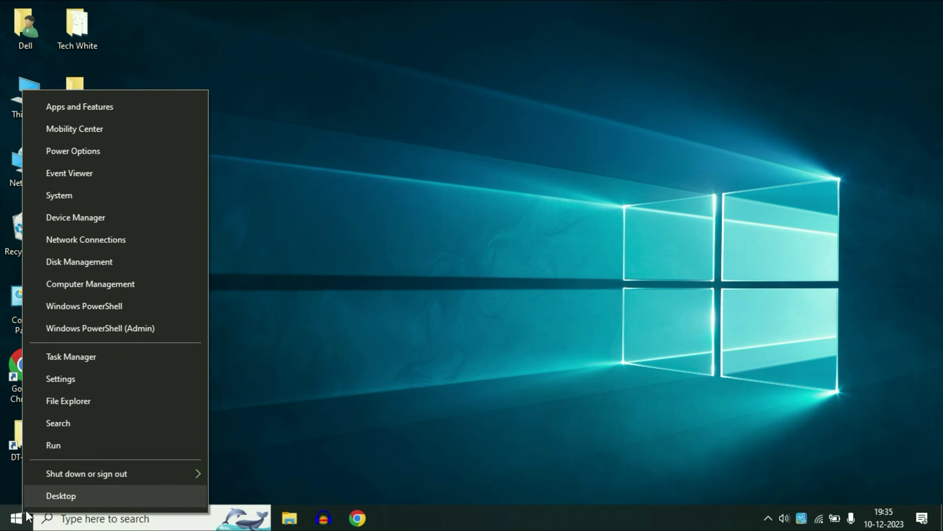
left_click(107, 217)
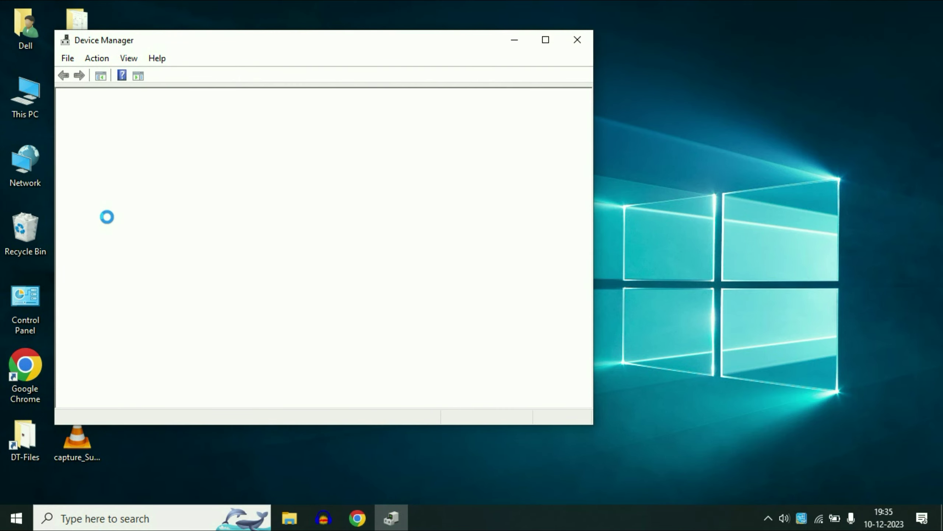
left_click(549, 40)
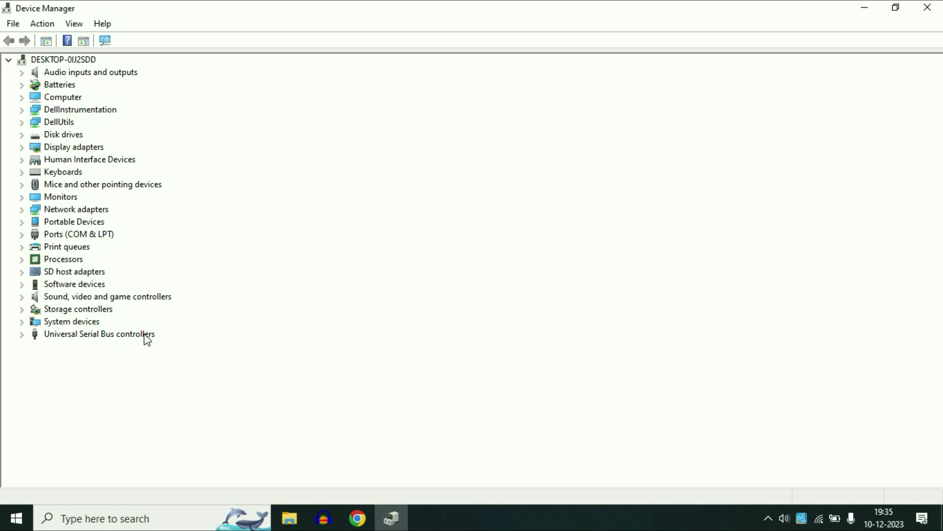
left_click(80, 335)
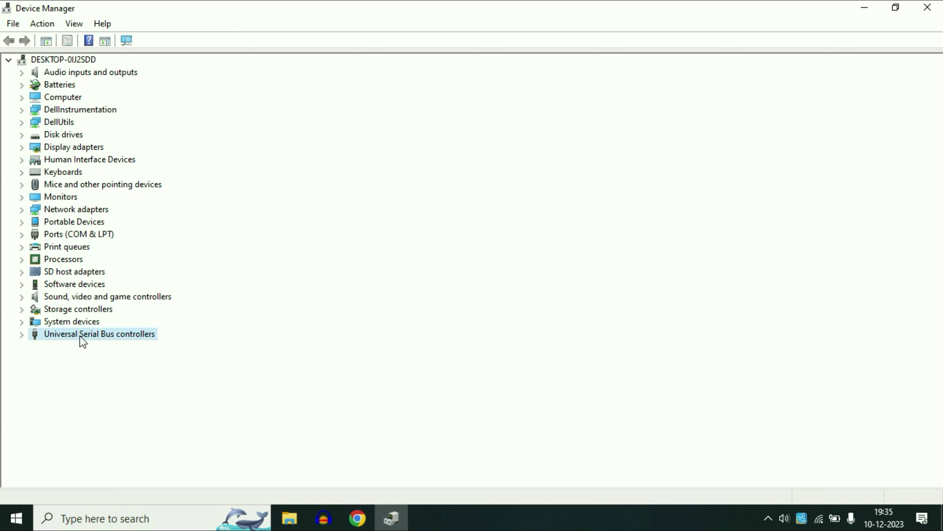
left_click(21, 335)
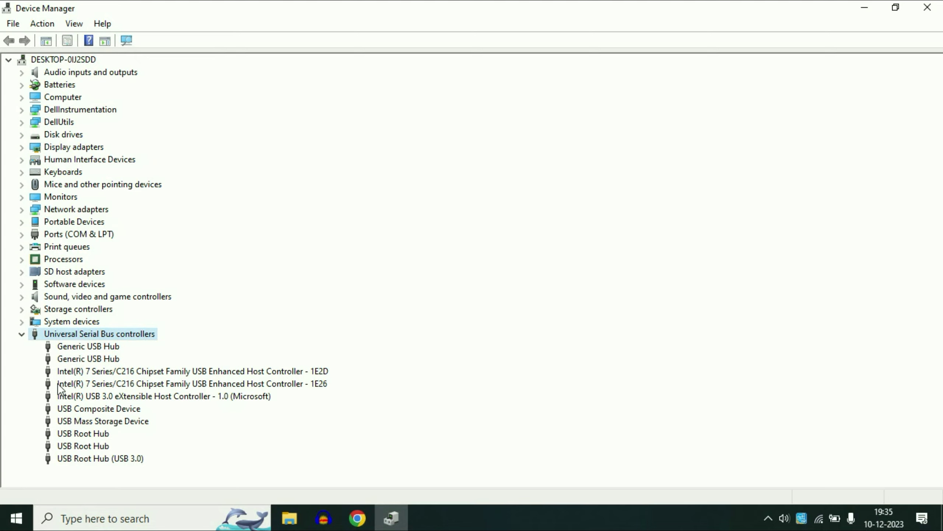
- Reinstall the first Generic USB Hub with the Generic USB Hub driver from the computer's driver list
right_click(94, 347)
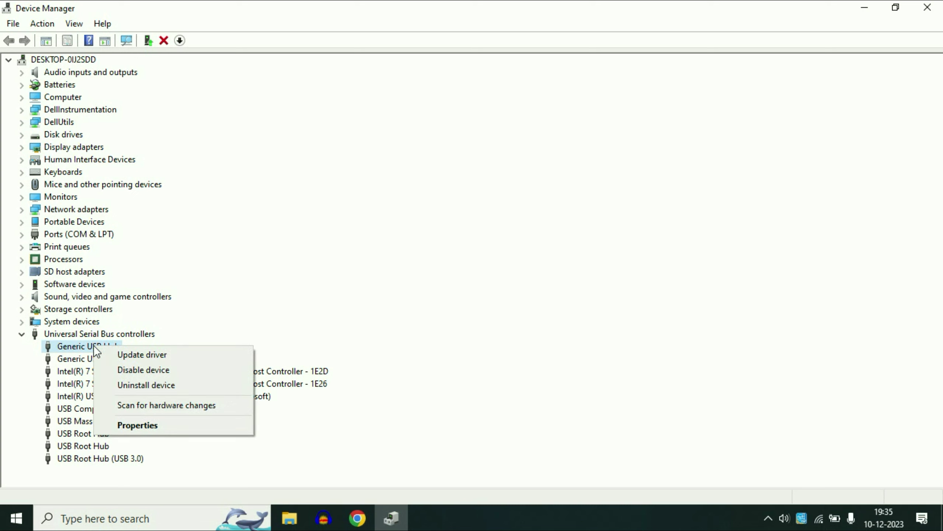
left_click(142, 355)
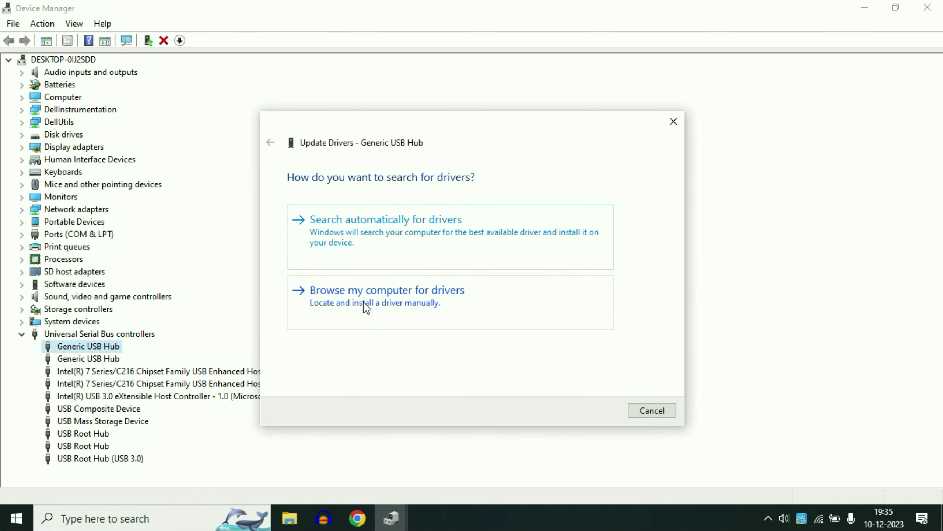
left_click(364, 302)
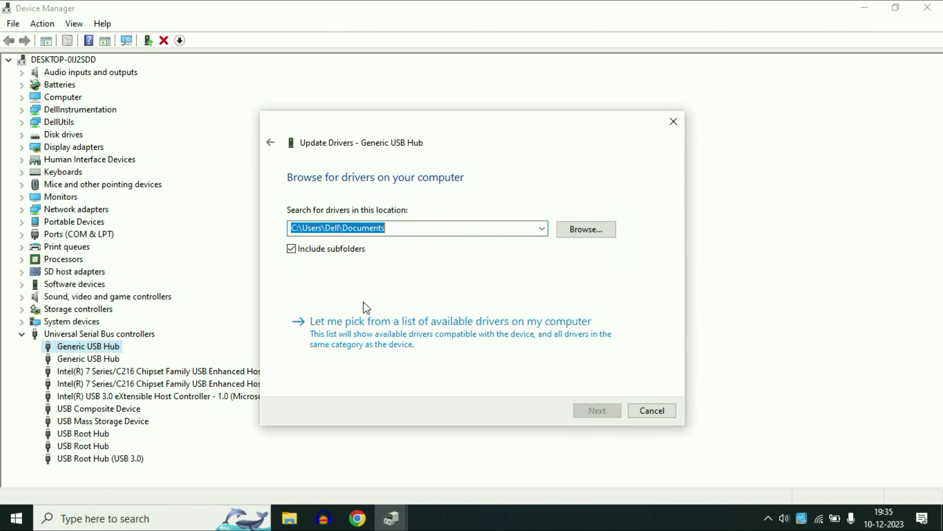
left_click(360, 336)
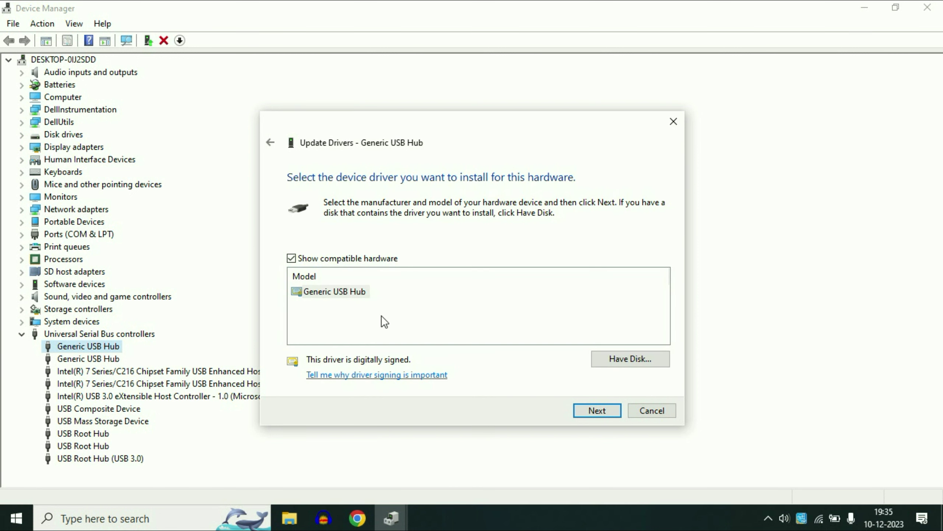
left_click(343, 292)
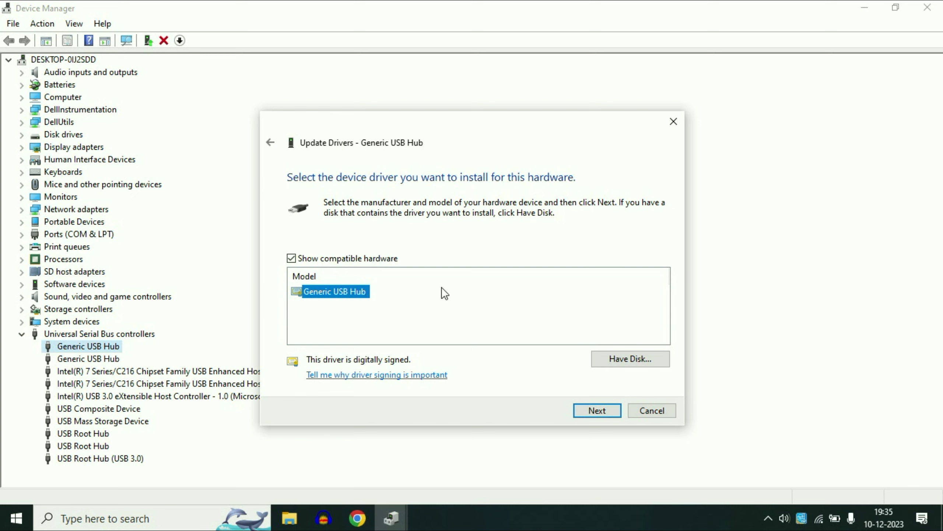
left_click(599, 405)
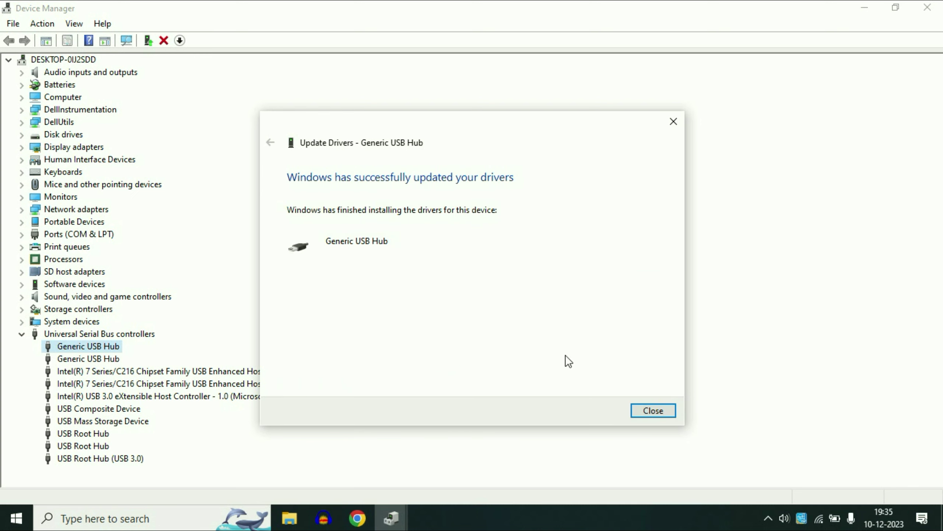
left_click(662, 413)
- Start installing the Generic USB Hub driver on the second Generic USB Hub
right_click(101, 360)
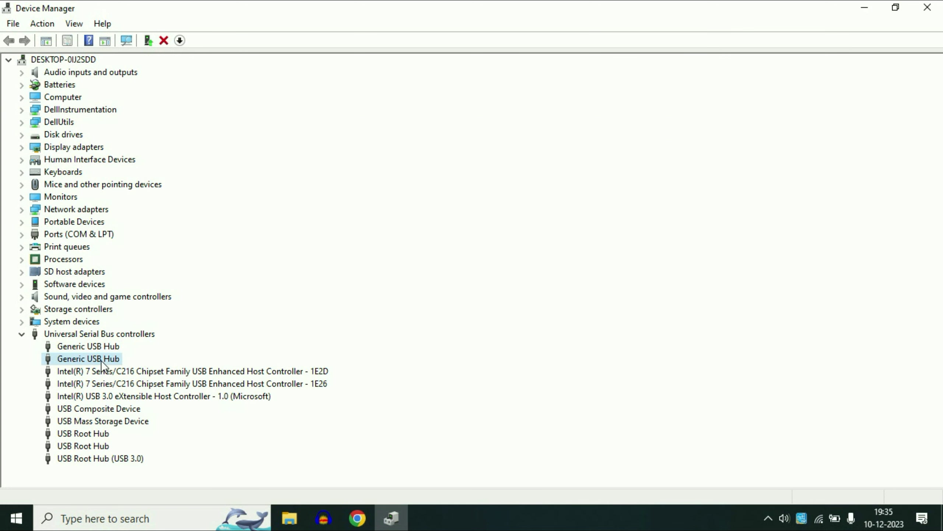
left_click(134, 368)
left_click(373, 304)
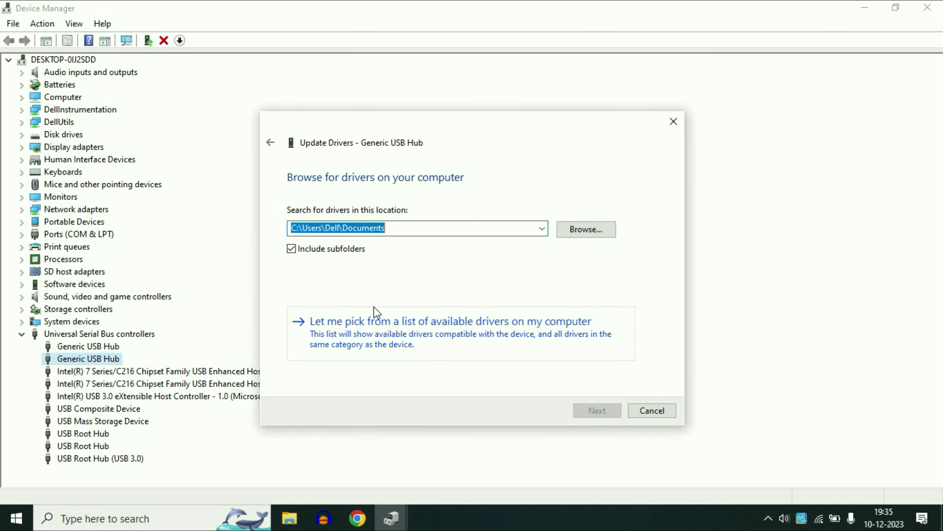
left_click(395, 326)
left_click(359, 297)
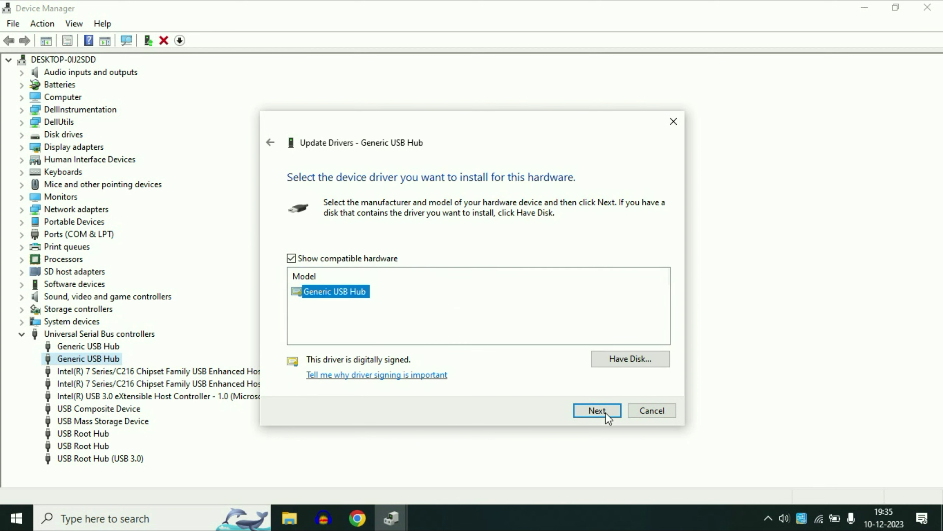
left_click(606, 411)
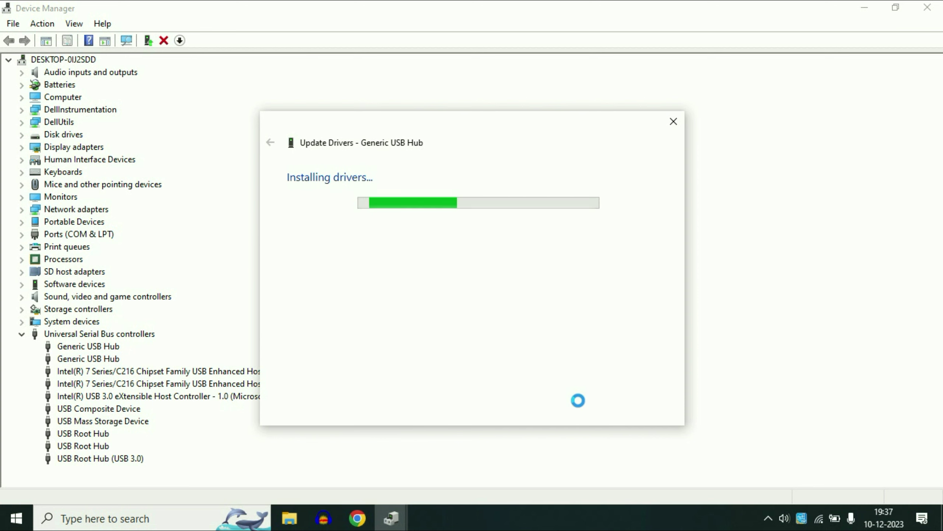
- Dismiss the second hub's success message and confirm usb (E:) shows 7.42 GB free of 7.45 GB
left_click(650, 408)
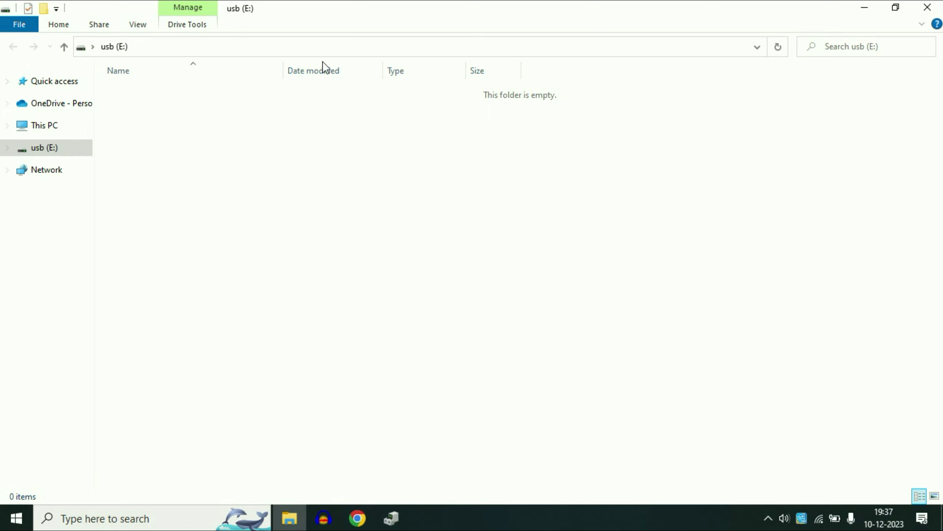
left_click(37, 127)
left_click(528, 203)
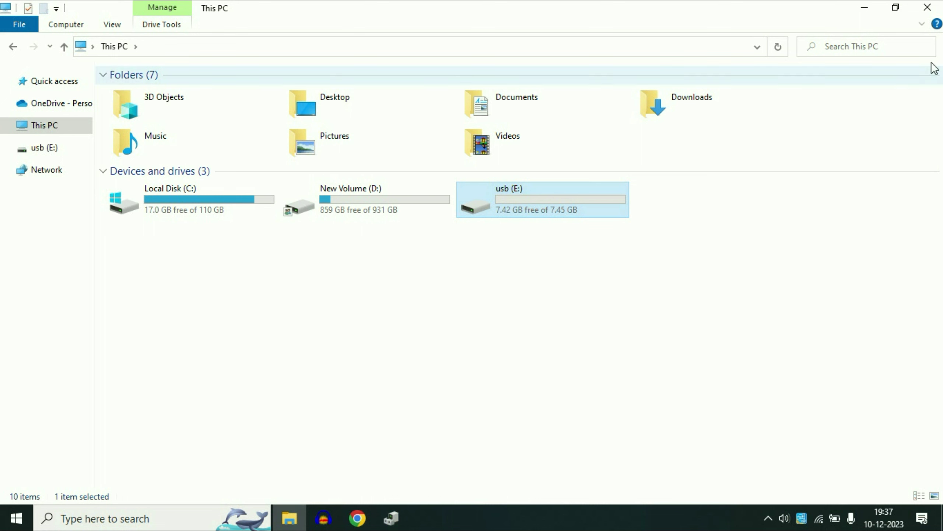
- Close File Explorer and reinstall the USB Root Hub driver from the compatible drivers list
left_click(927, 7)
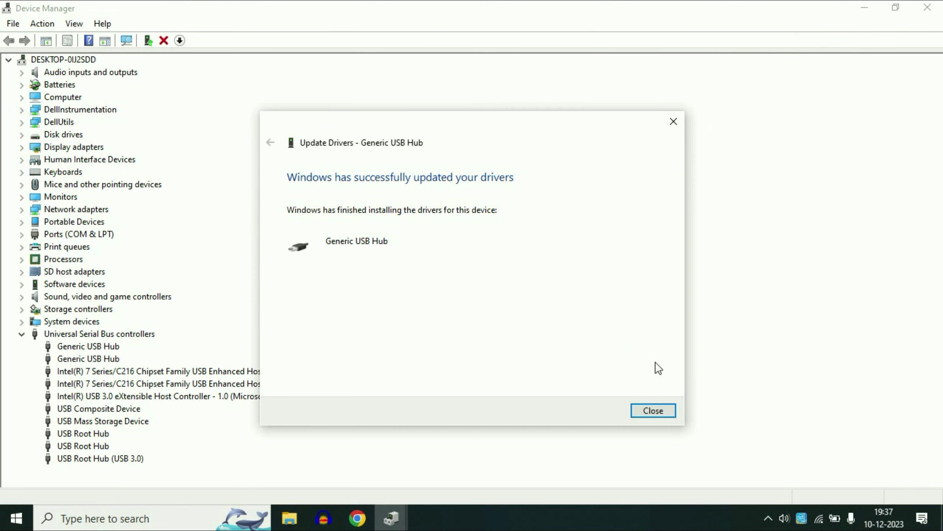
left_click(653, 410)
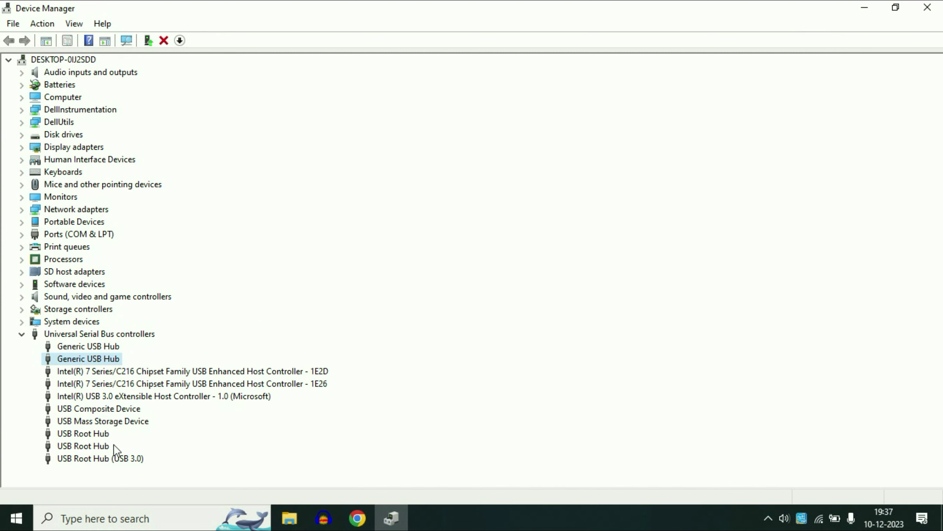
right_click(91, 432)
left_click(156, 354)
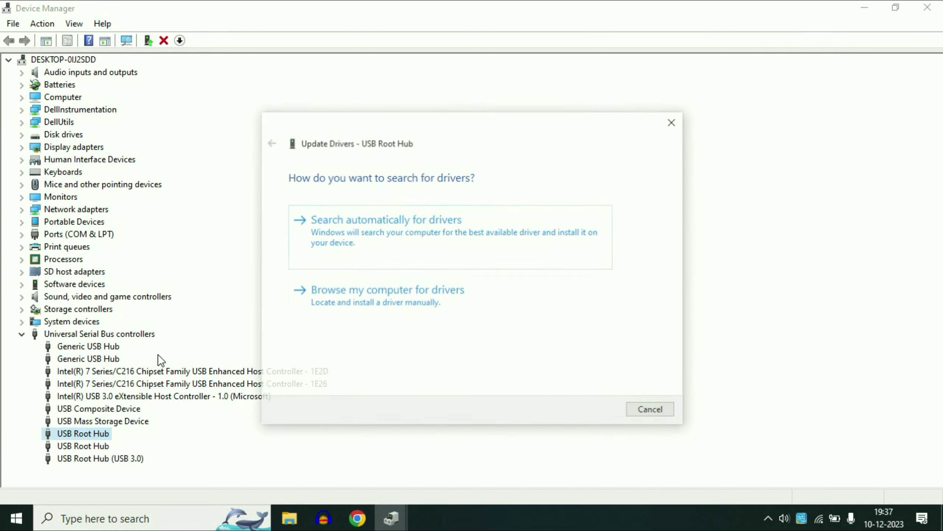
left_click(353, 299)
left_click(365, 323)
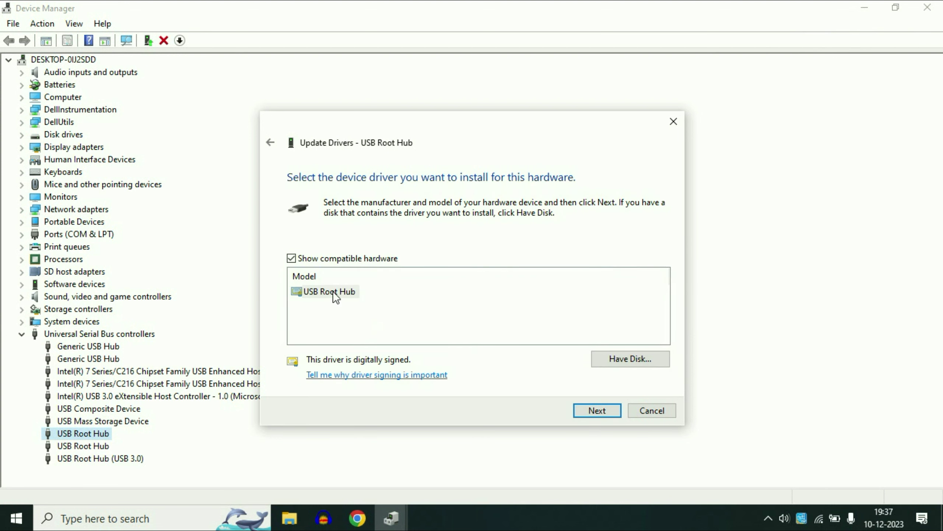
left_click(610, 412)
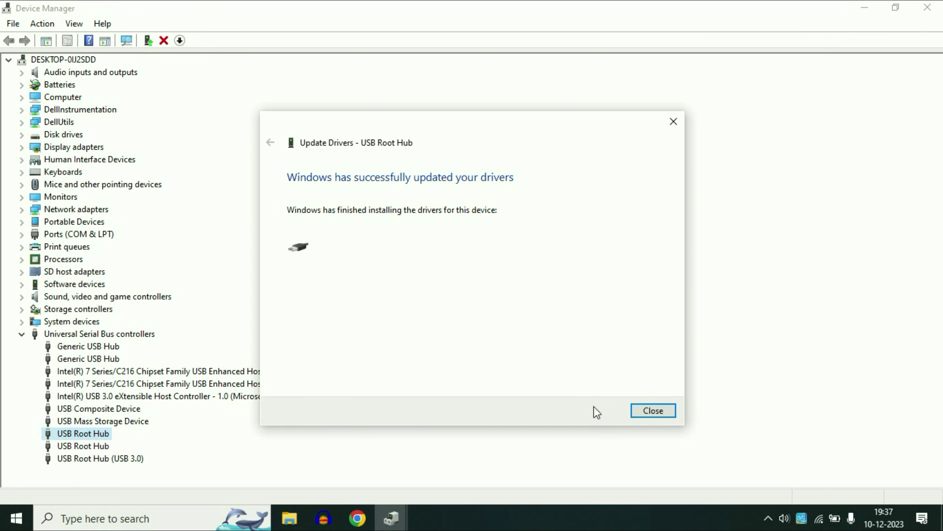
left_click(644, 409)
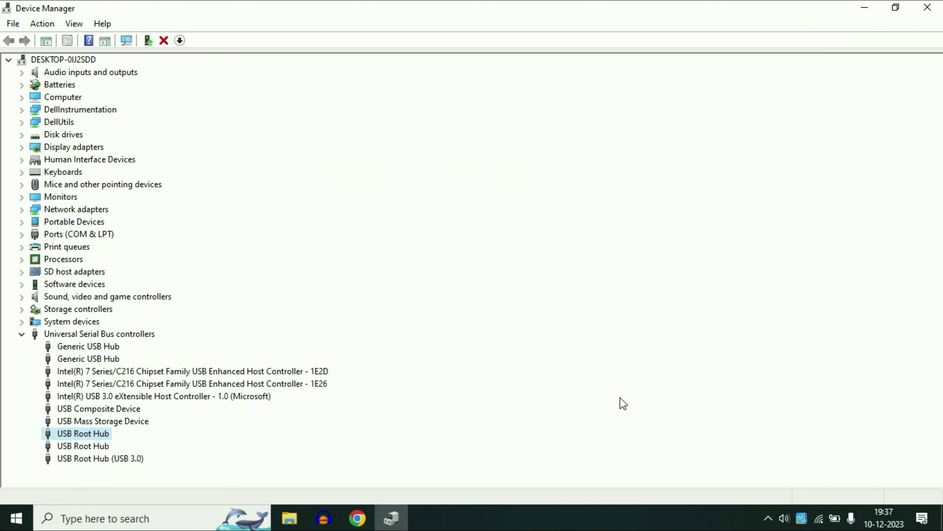
- Check the other USB Root Hub entries, including USB Root Hub (USB 3.0), then close Device Manager
left_click(89, 445)
left_click(90, 454)
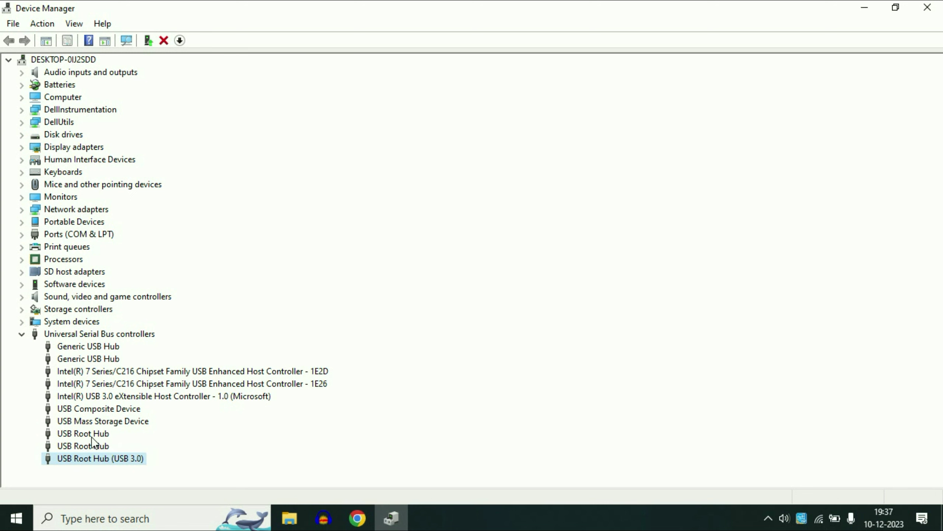
left_click(922, 17)
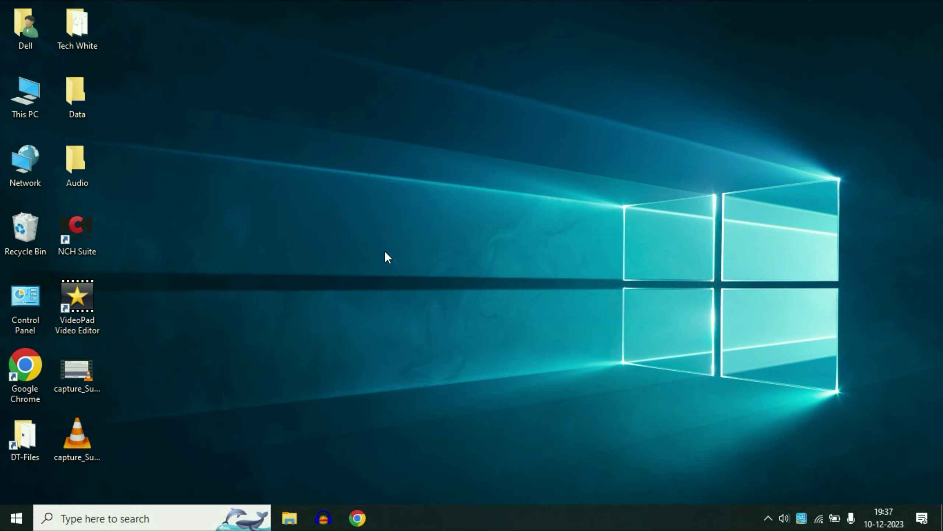
- Search 'power and sl' from Start to open the Power & sleep settings page
left_click(17, 518)
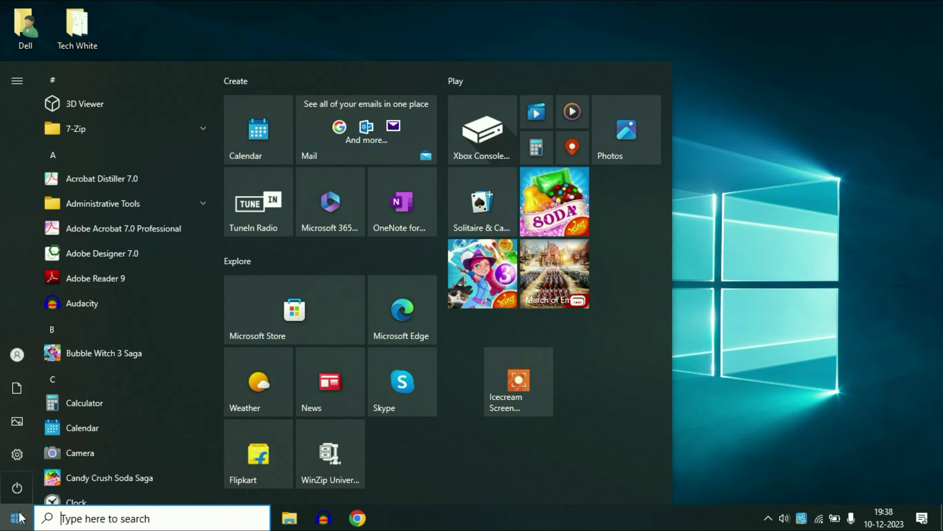
type("power")
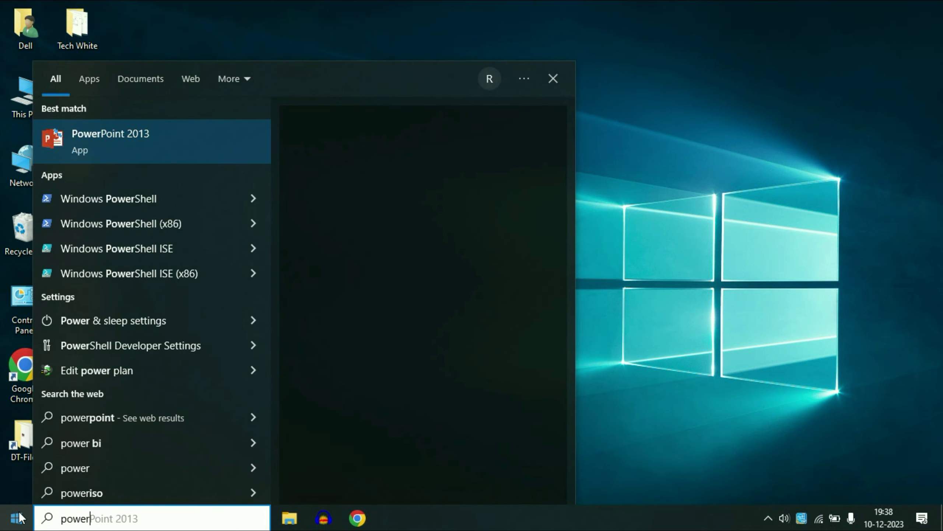
type(" and sl")
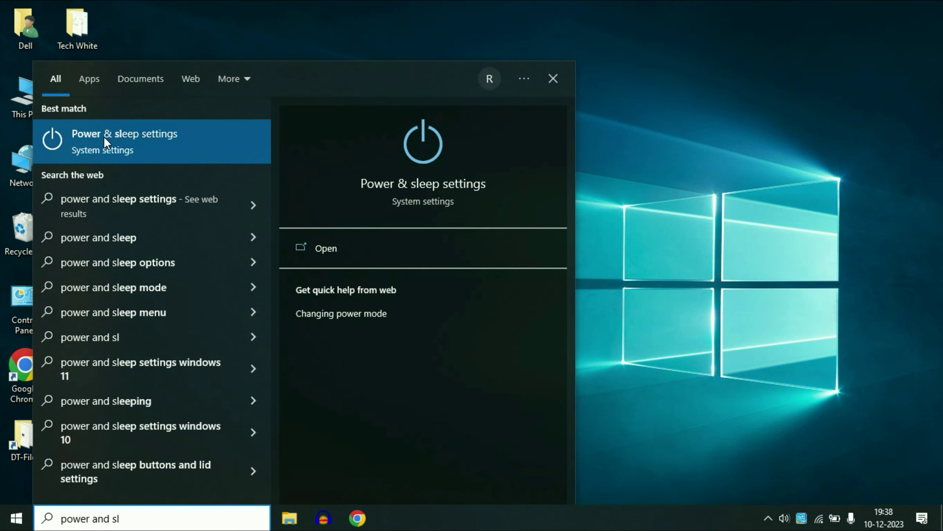
left_click(120, 141)
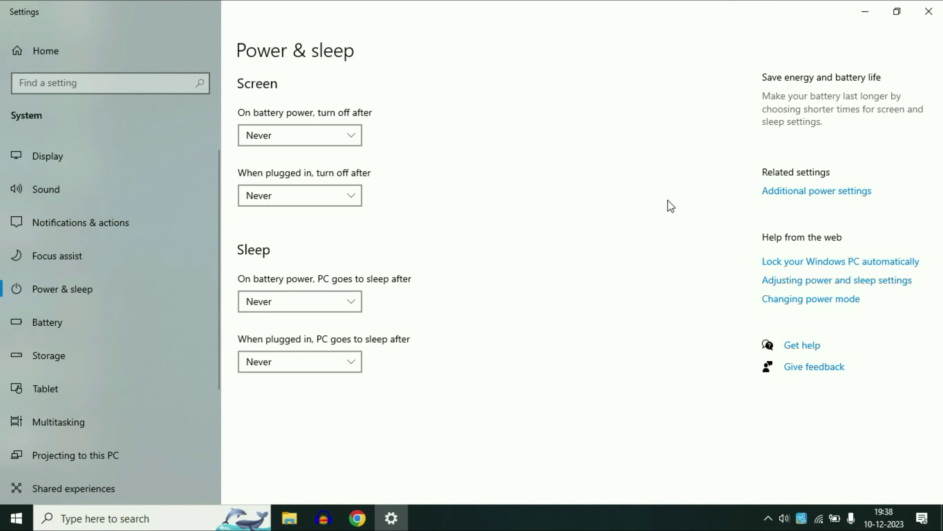
- Open the Balanced plan's advanced power settings via Additional power settings and Change when the computer sleeps
left_click(822, 195)
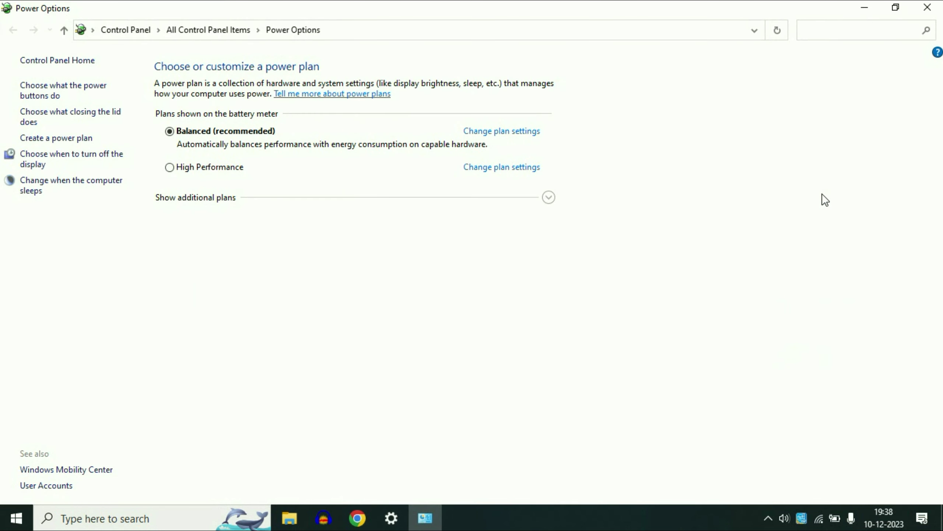
left_click(61, 182)
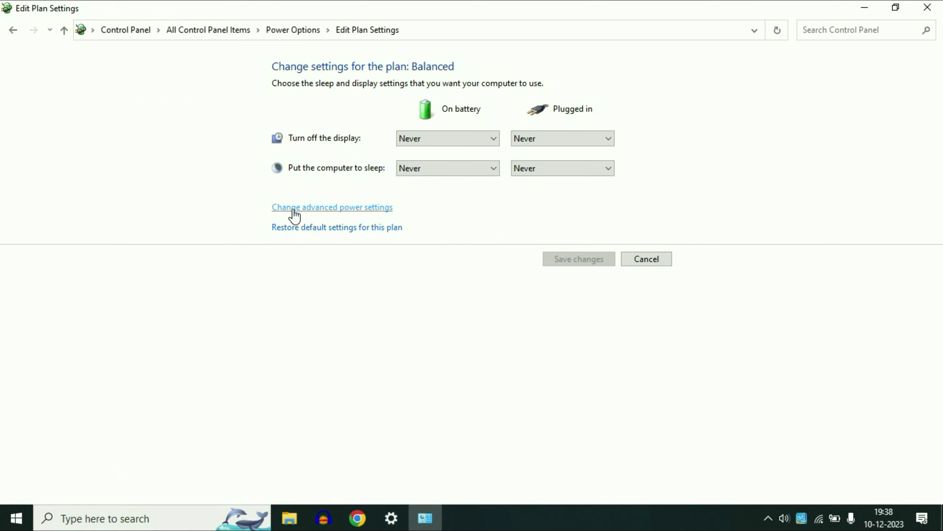
left_click(351, 208)
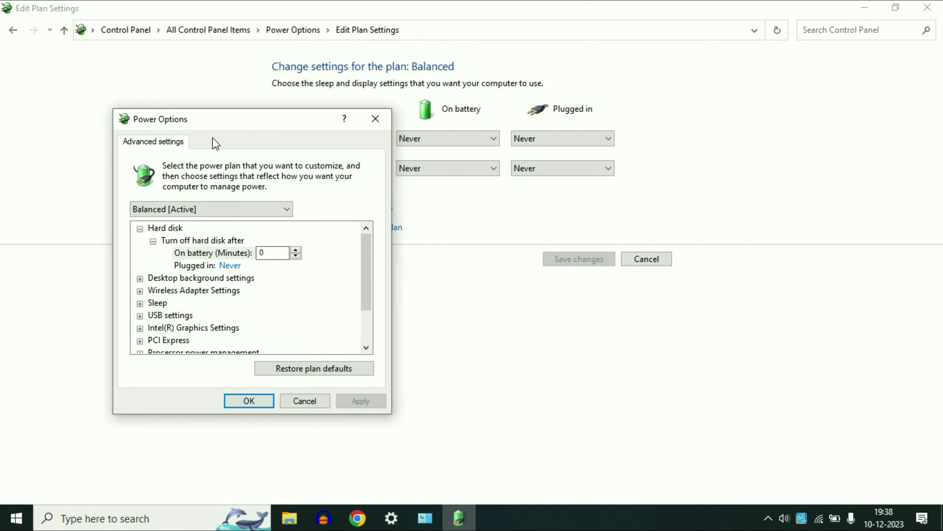
- Expand USB settings to show the USB selective suspend setting's On battery and Plugged in values
left_click_drag(220, 124, 405, 89)
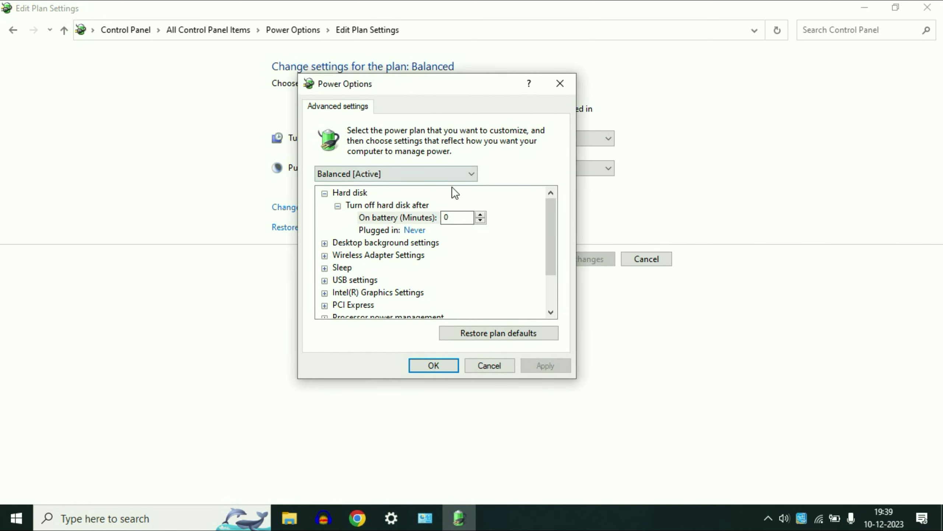
left_click(339, 279)
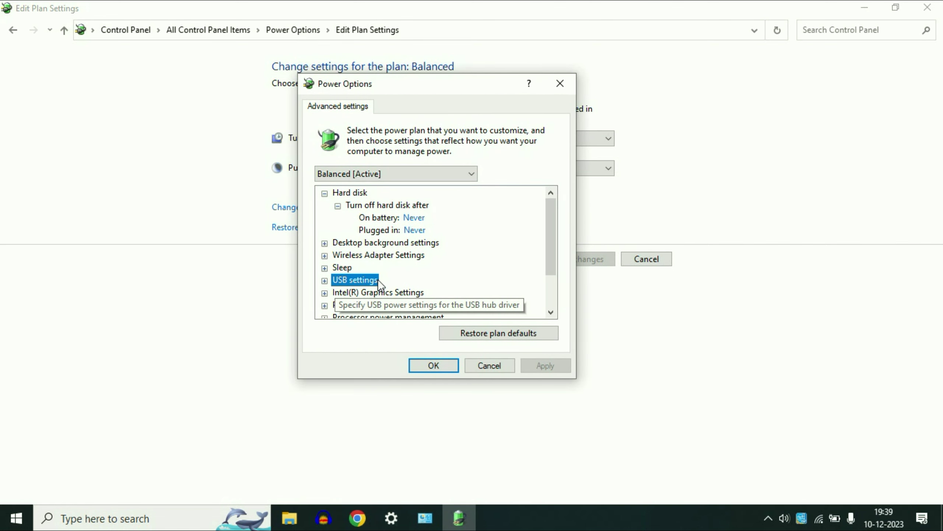
left_click(324, 280)
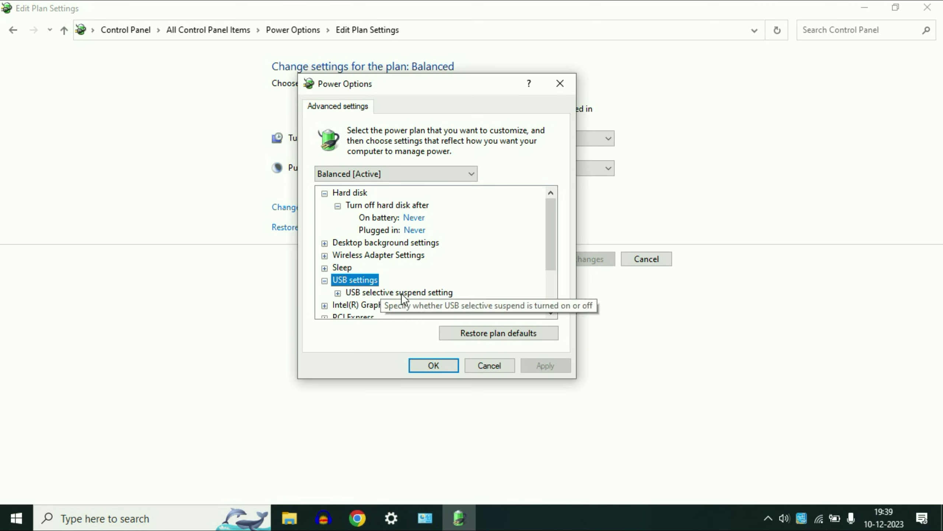
left_click(443, 293)
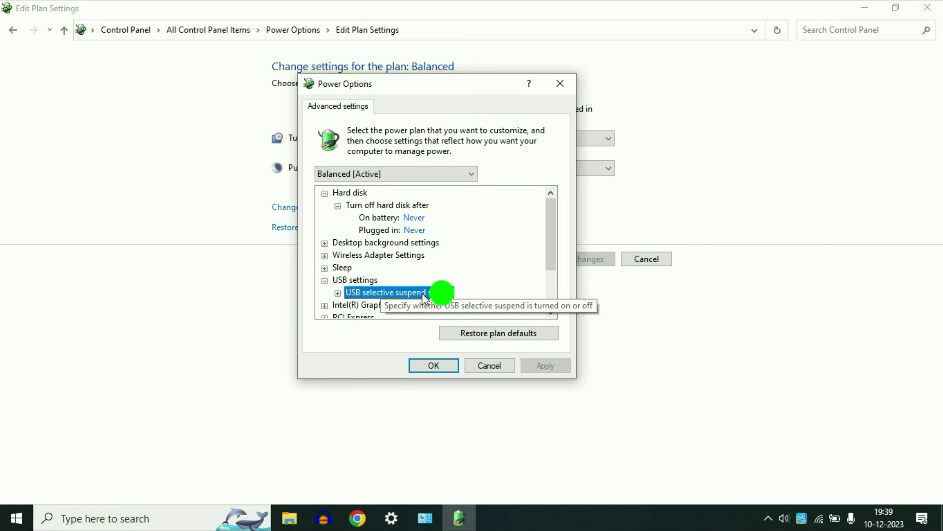
left_click(337, 293)
left_click_drag(550, 249, 549, 264)
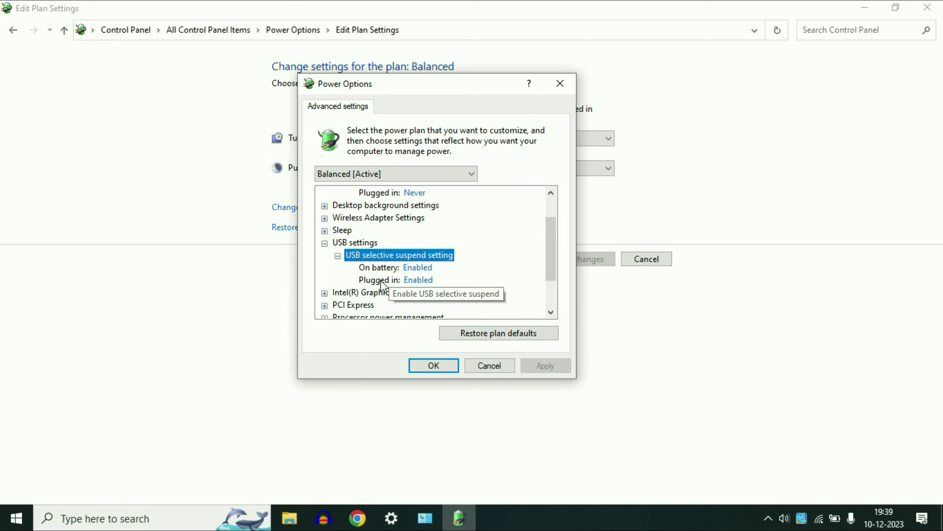
- Set USB selective suspend to Disabled on battery and plugged in, then apply and close
left_click(415, 268)
left_click(450, 267)
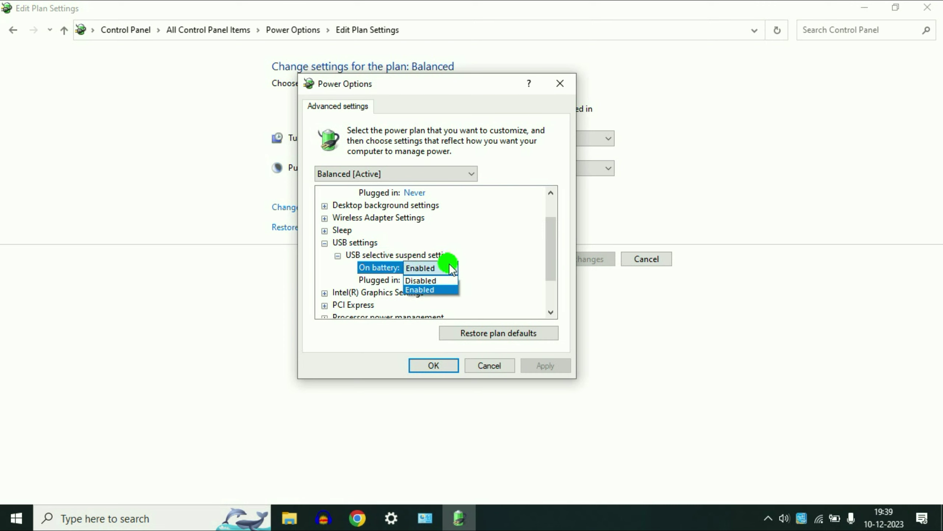
left_click(427, 281)
left_click(433, 281)
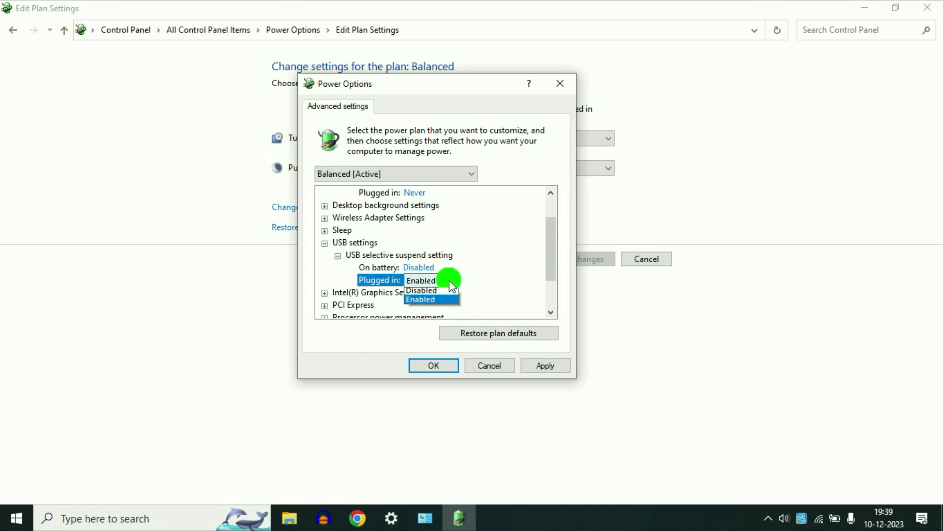
left_click(441, 297)
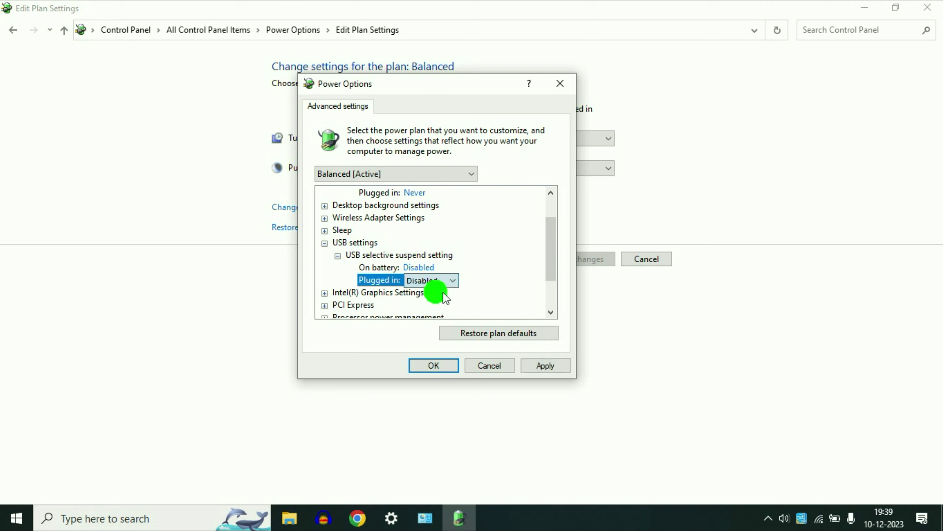
left_click(541, 365)
left_click(438, 366)
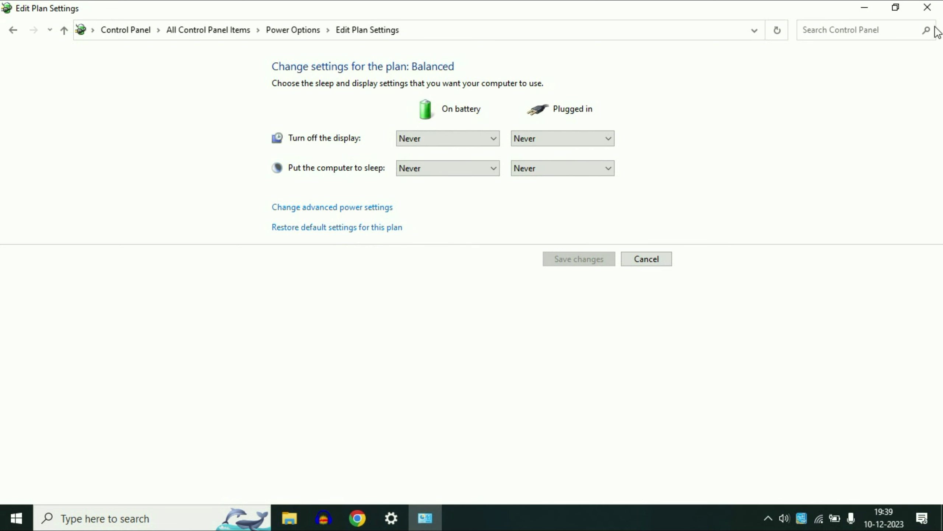
- Close the Edit Plan Settings window and minimize the Power & sleep Settings window to reveal the desktop
left_click(928, 8)
left_click(865, 11)
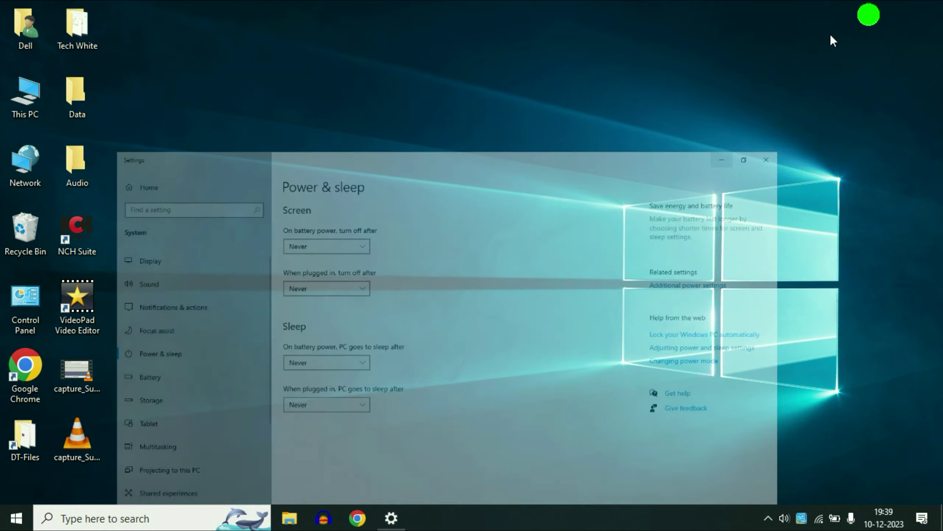